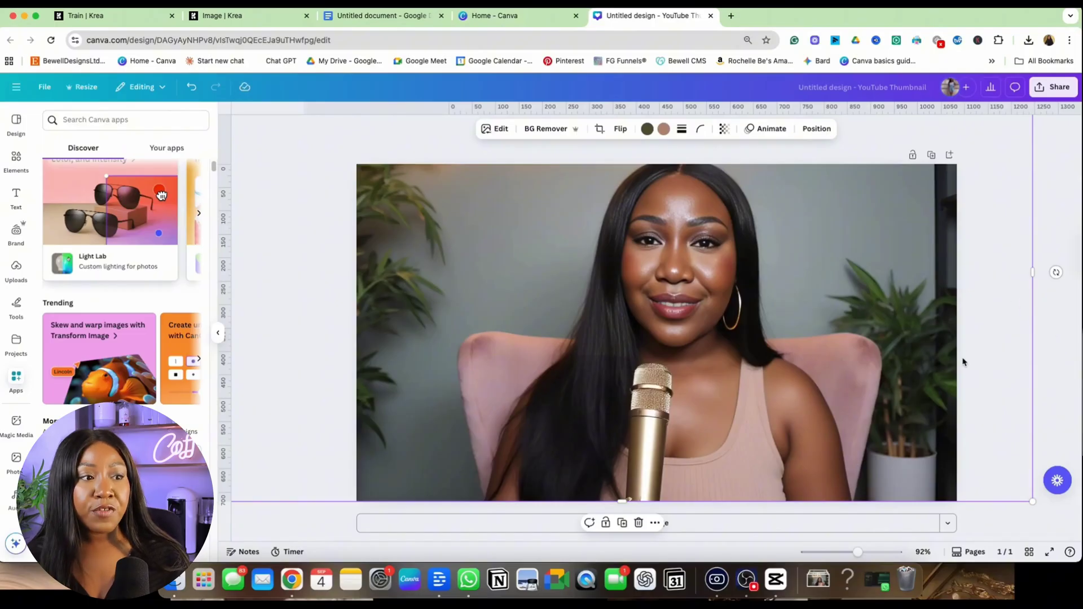
# Undo the last enlargement of the portrait image and open it in Magic Eraser
pyautogui.press('super+z')
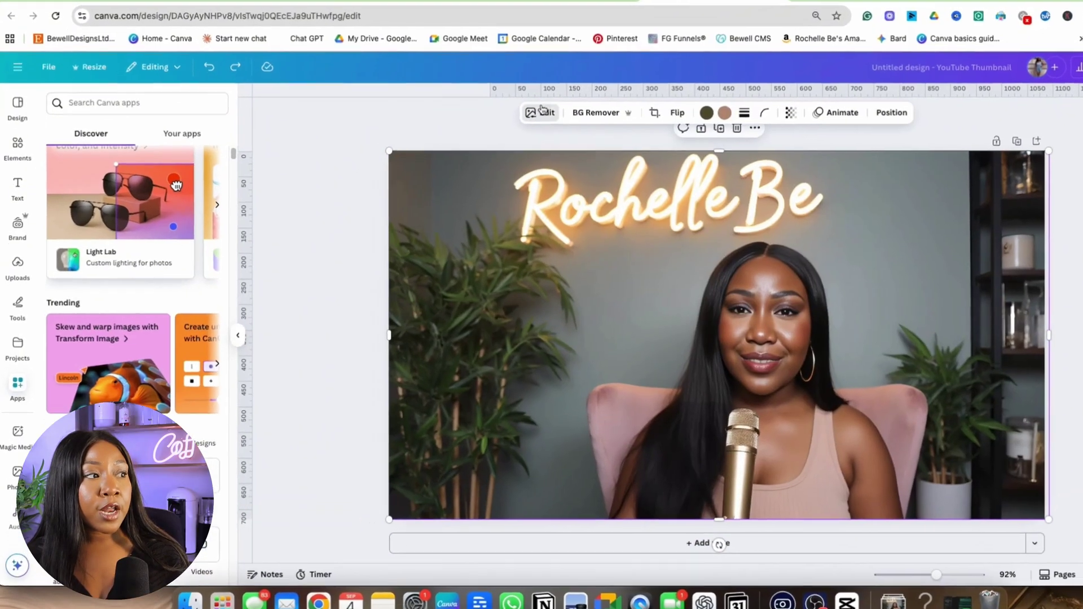
pyautogui.click(494, 129)
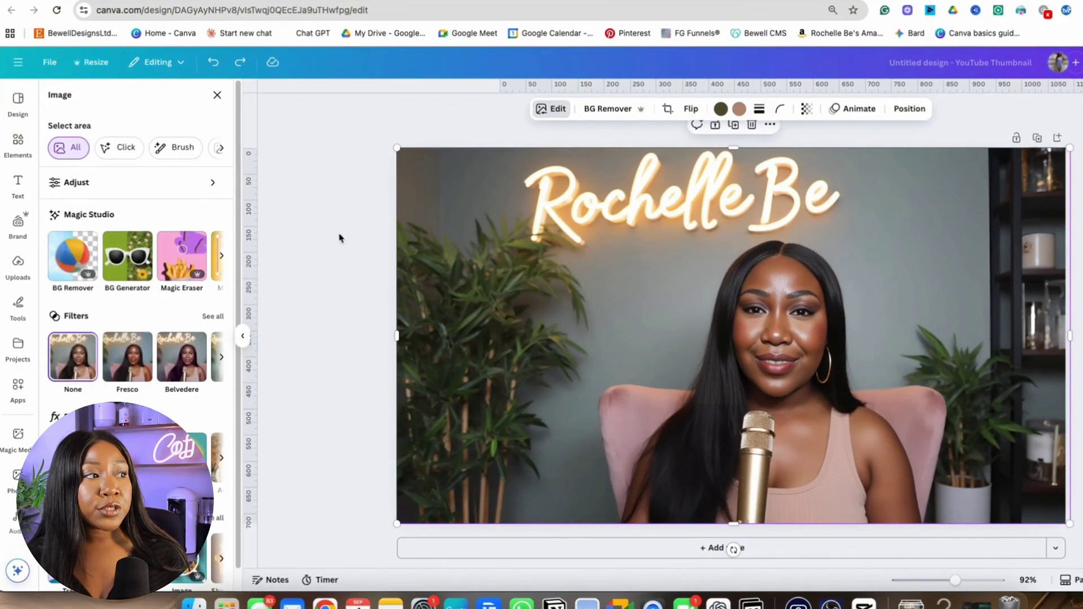
pyautogui.hscroll(3, 129, 259)
pyautogui.hscroll(-2, 129, 260)
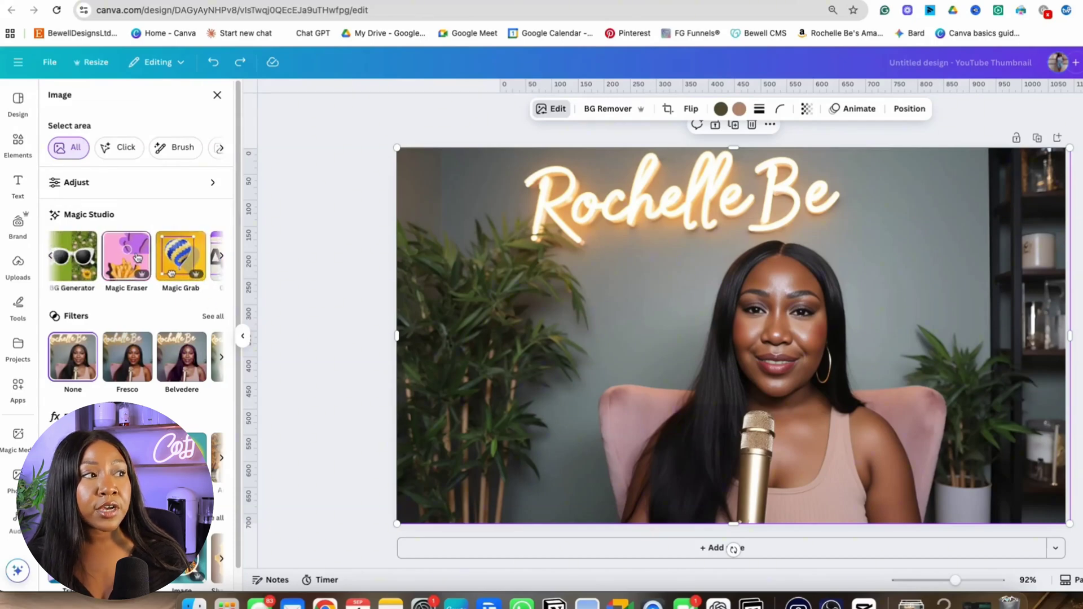
pyautogui.click(129, 258)
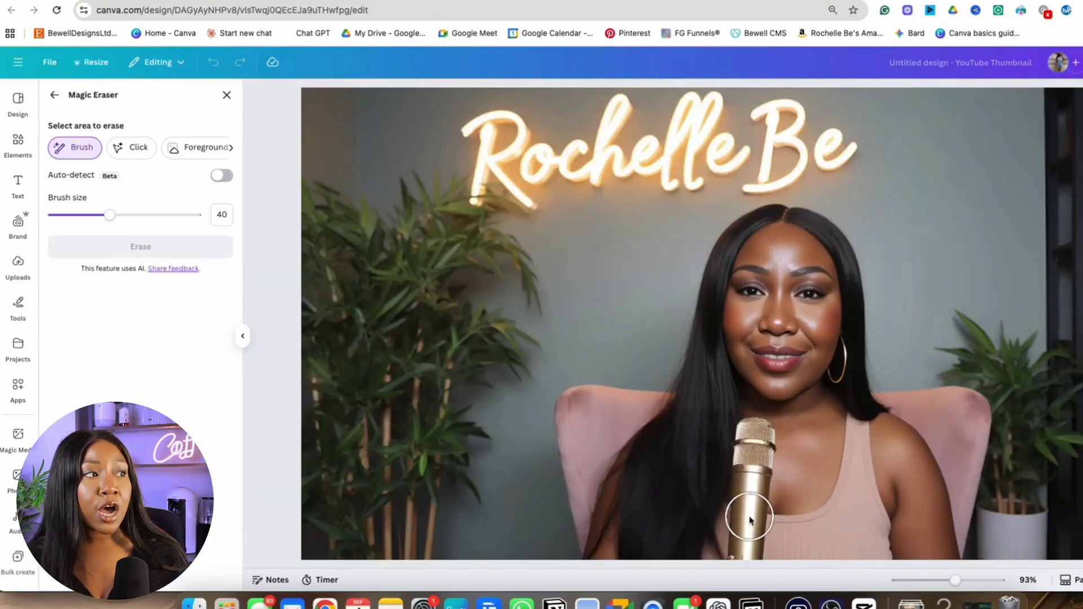
# Erase the gold microphone in front of the woman using Magic Eraser's click selection
pyautogui.click(131, 147)
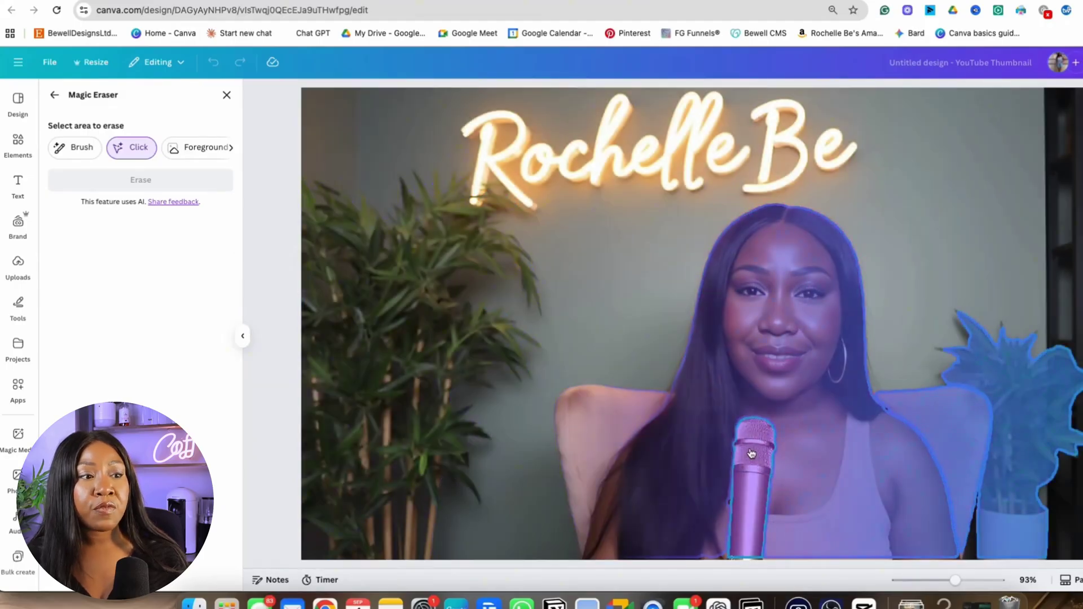
pyautogui.click(772, 427)
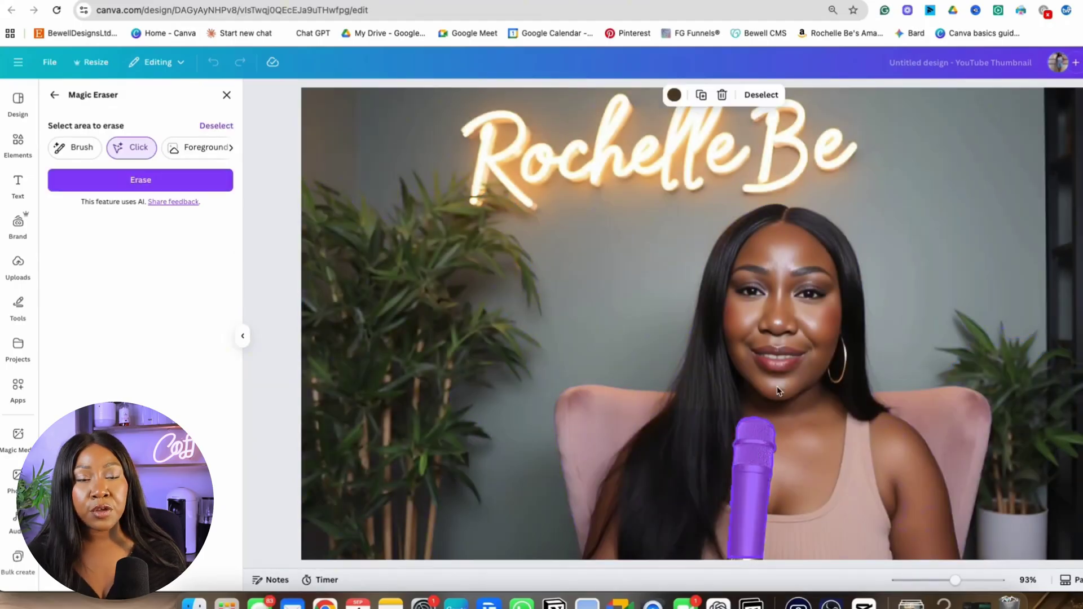
pyautogui.click(140, 179)
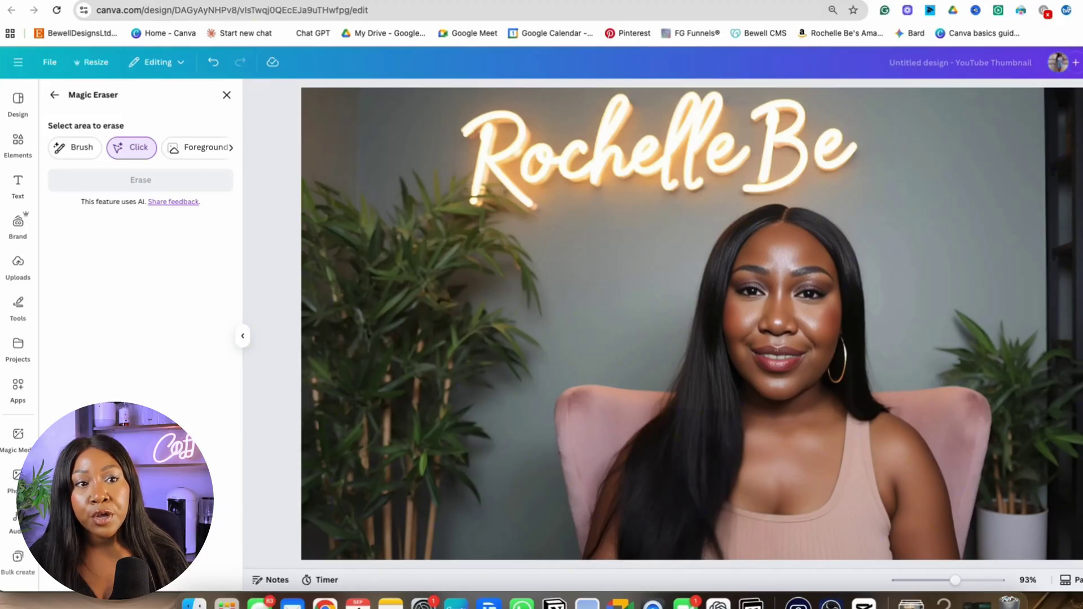
# Download the edited design as a PNG and go to HeyGen's avatars page
pyautogui.click(1080, 62)
pyautogui.click(1001, 302)
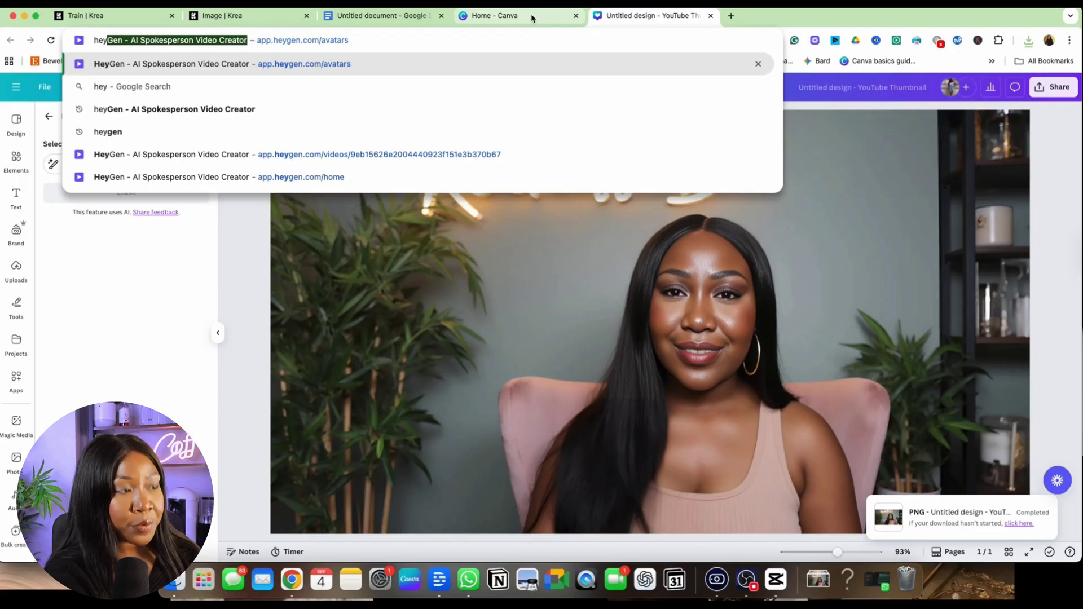
pyautogui.press('Return')
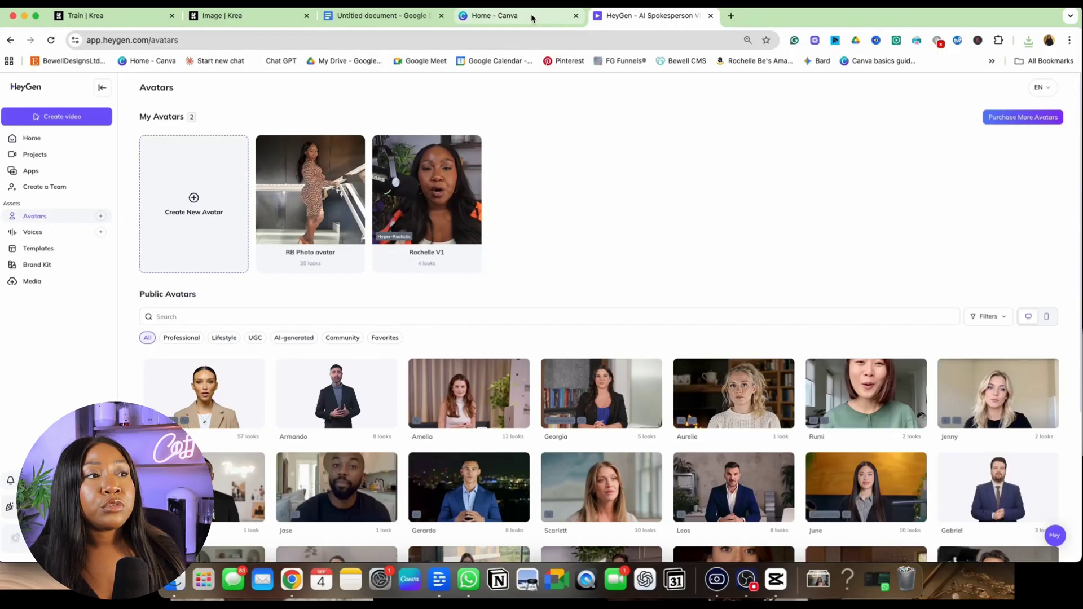
# Open the hyper-realistic personal avatar and preview its last and first looks, playing the first one's sample video
pyautogui.click(456, 195)
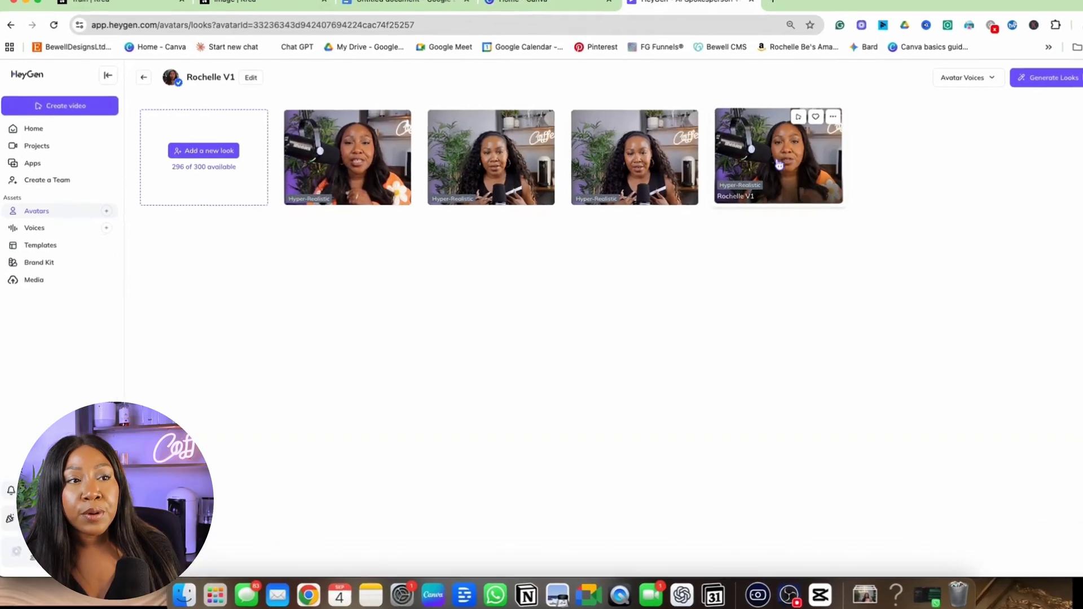
pyautogui.click(779, 164)
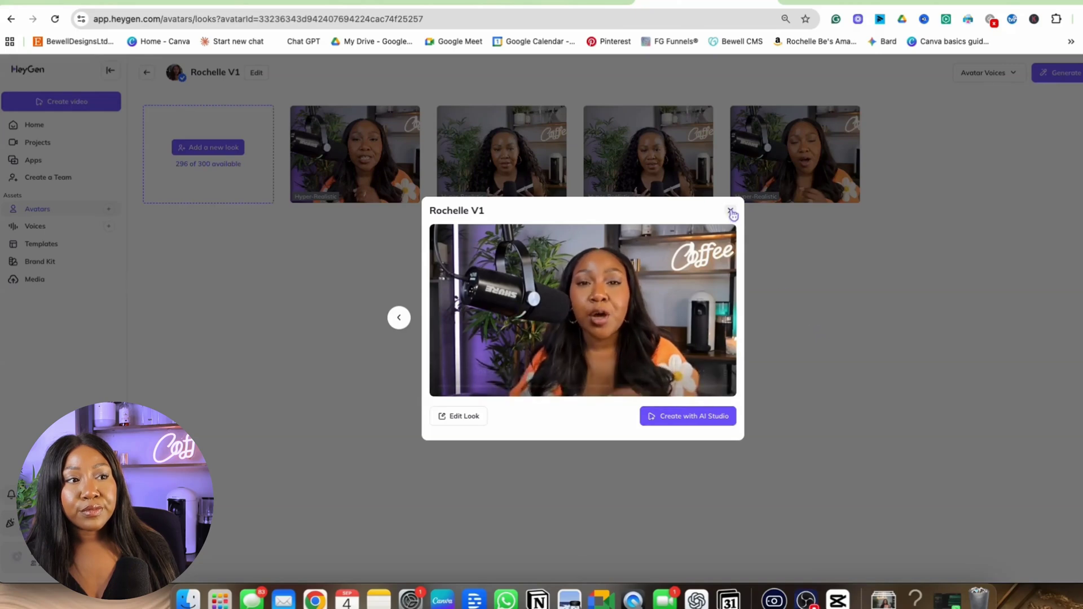
pyautogui.click(731, 212)
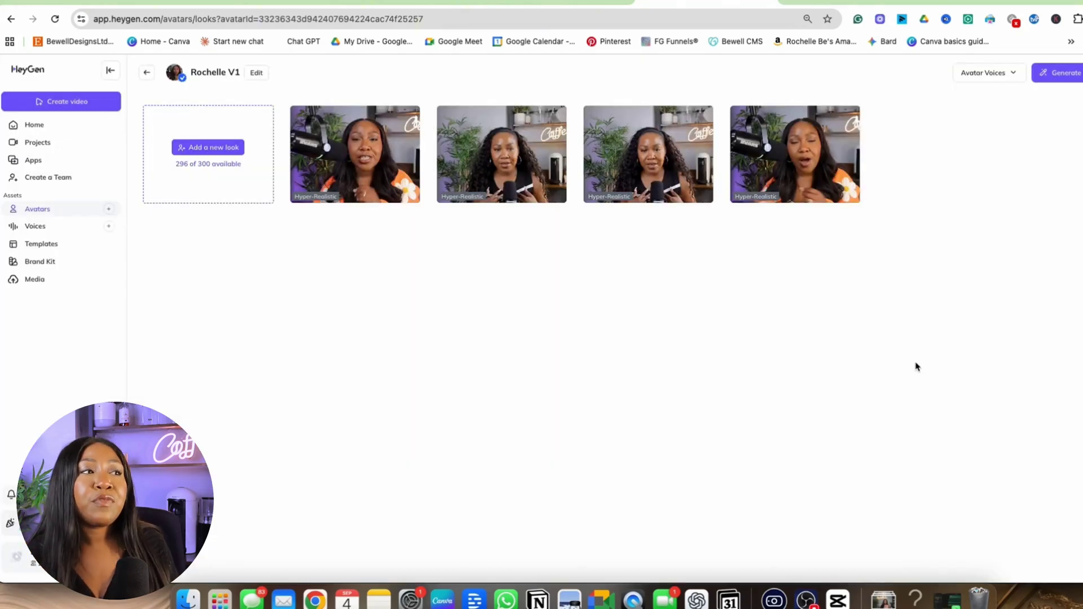
pyautogui.click(359, 151)
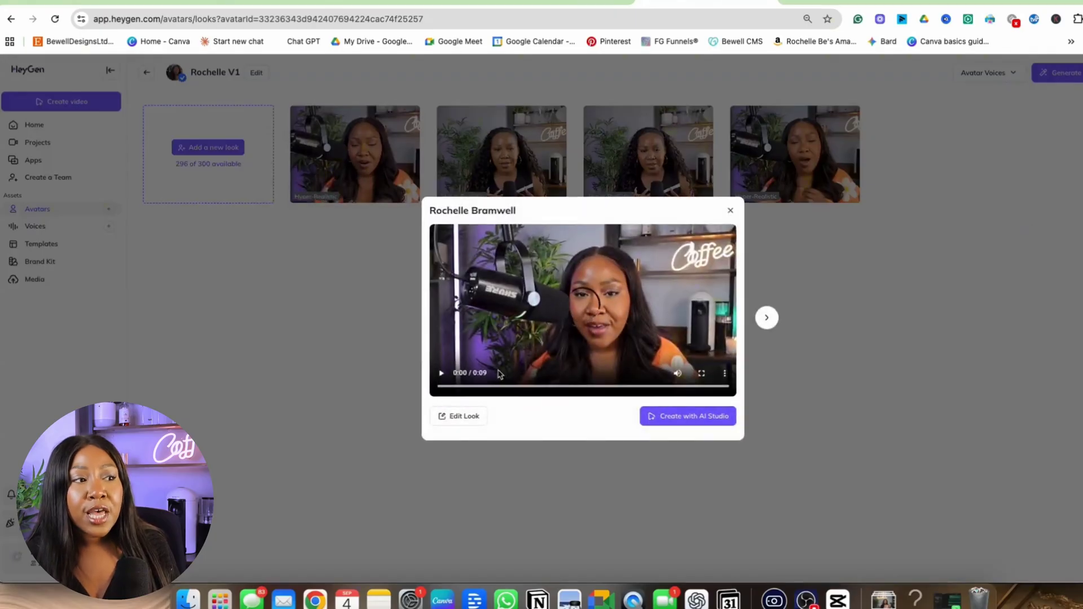
pyautogui.click(441, 374)
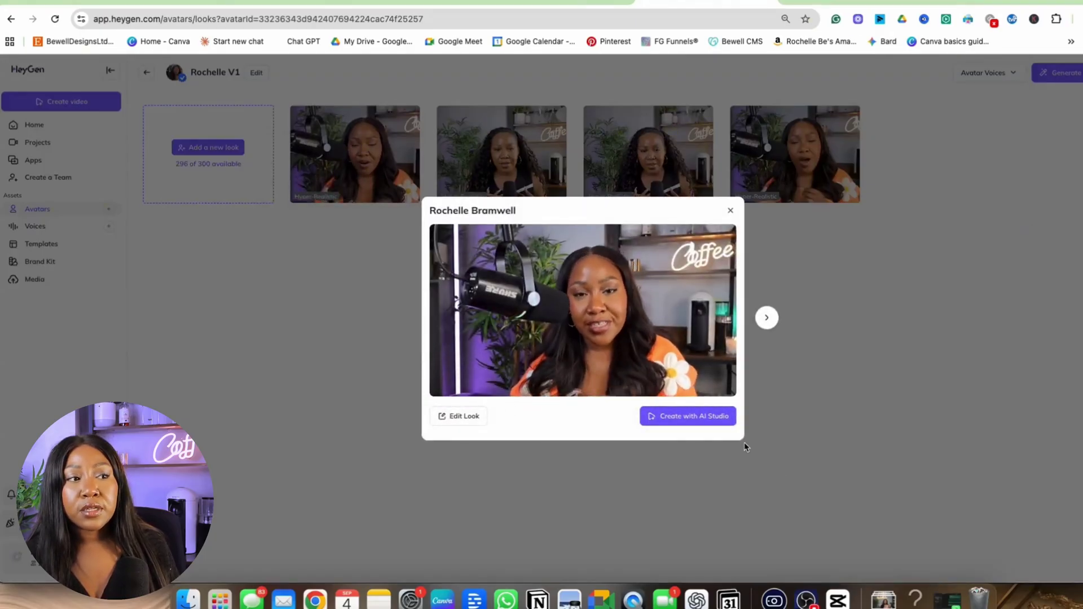
pyautogui.click(732, 211)
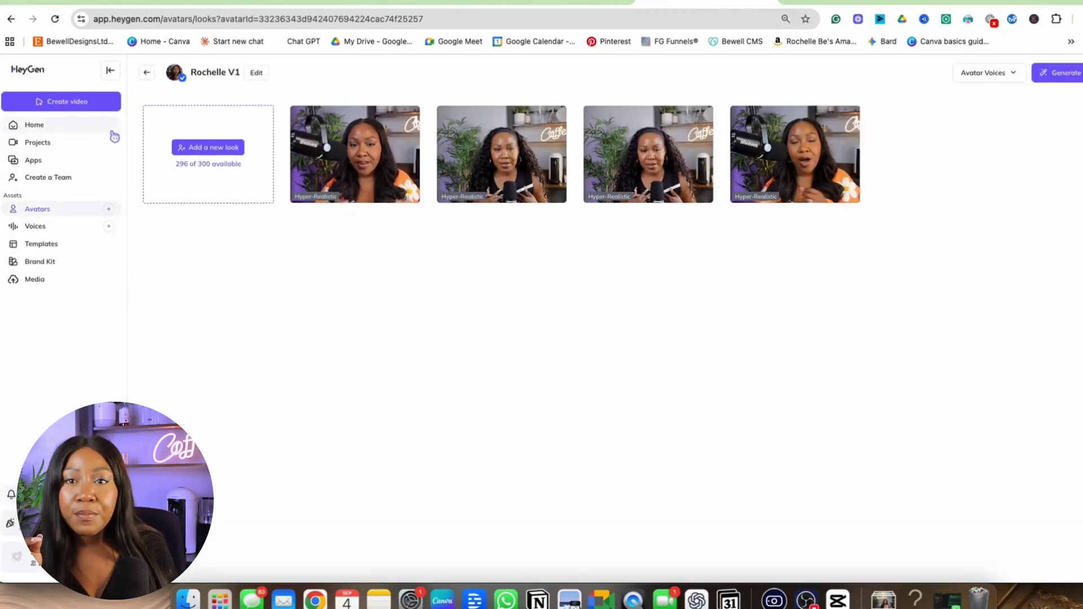
# Start a Photo to Video with Avatar IV project from the home page and upload "Untitled design (12).png" from Downloads
pyautogui.click(50, 129)
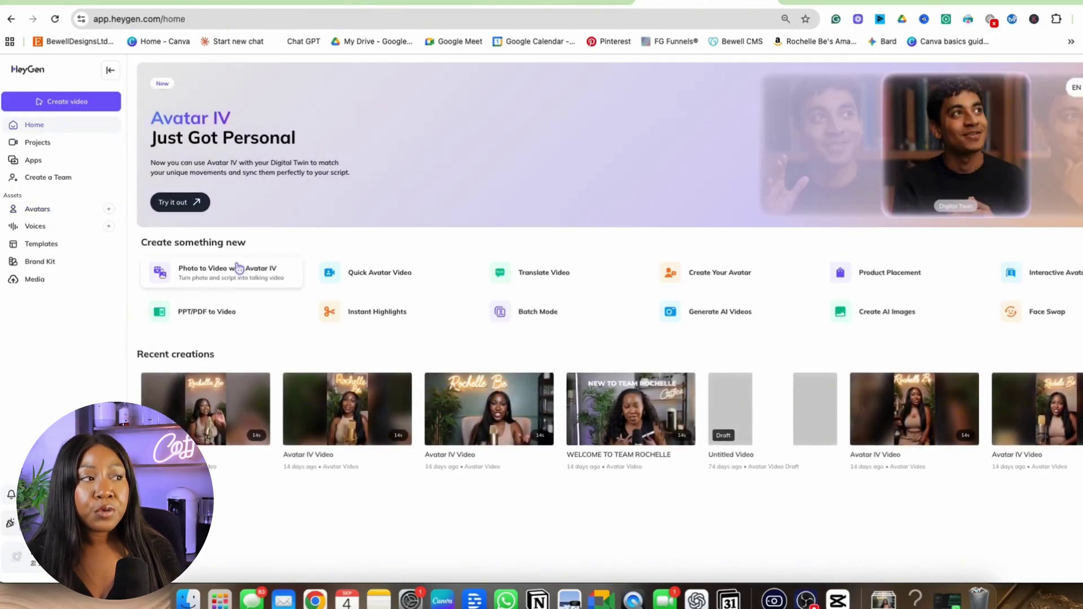
pyautogui.click(239, 281)
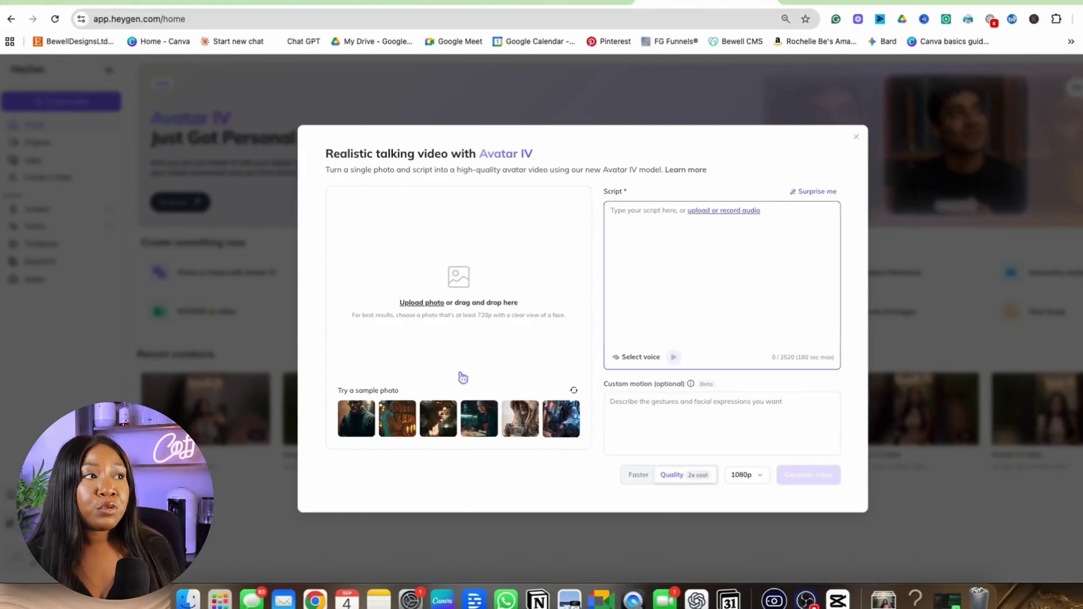
pyautogui.click(422, 302)
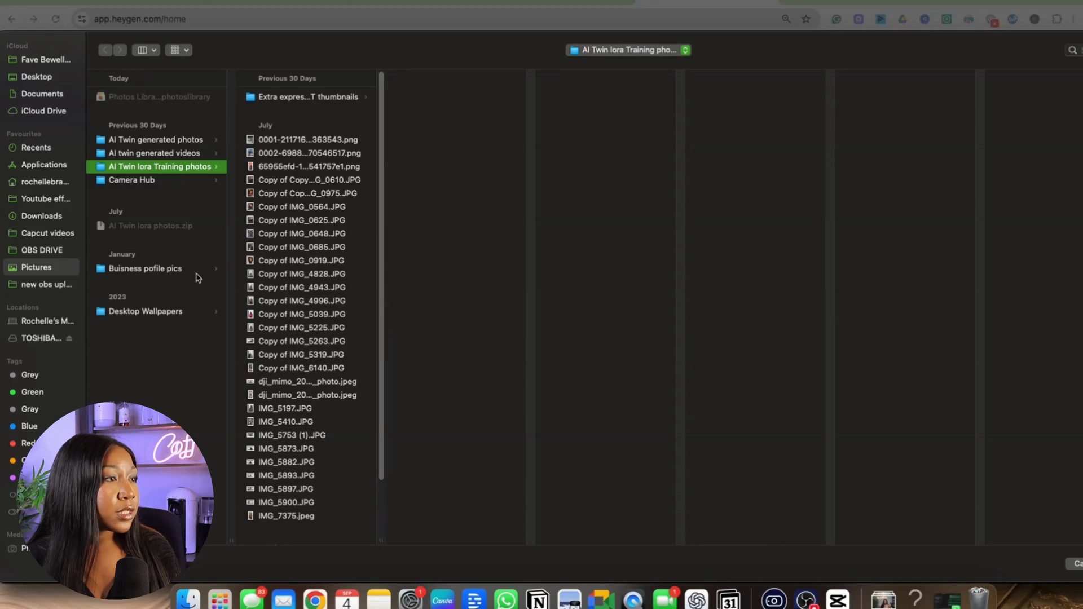
pyautogui.click(51, 200)
pyautogui.click(52, 218)
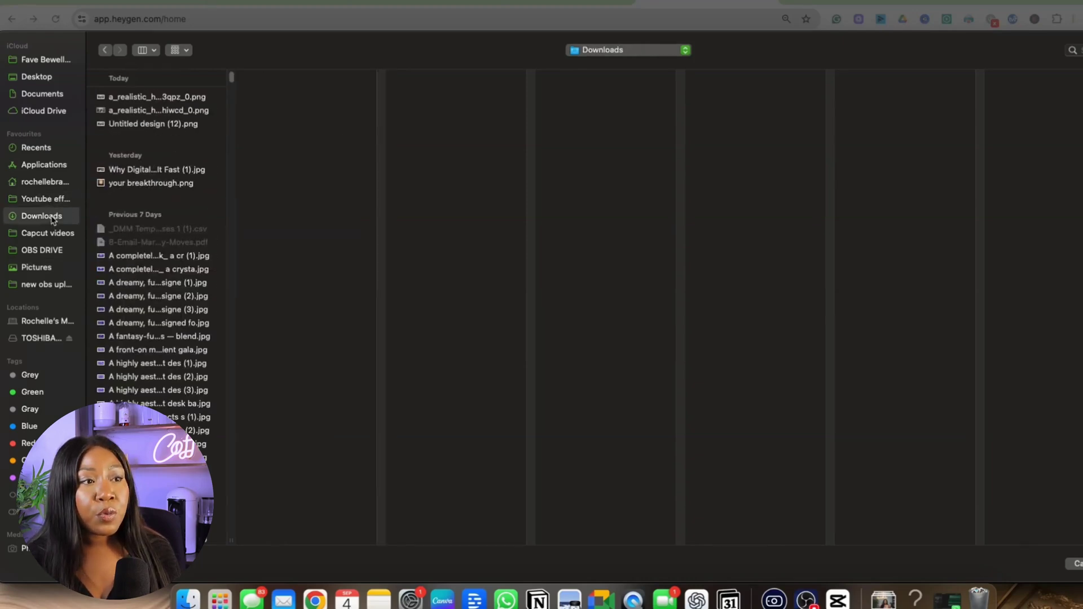
pyautogui.click(166, 97)
pyautogui.doubleClick(167, 123)
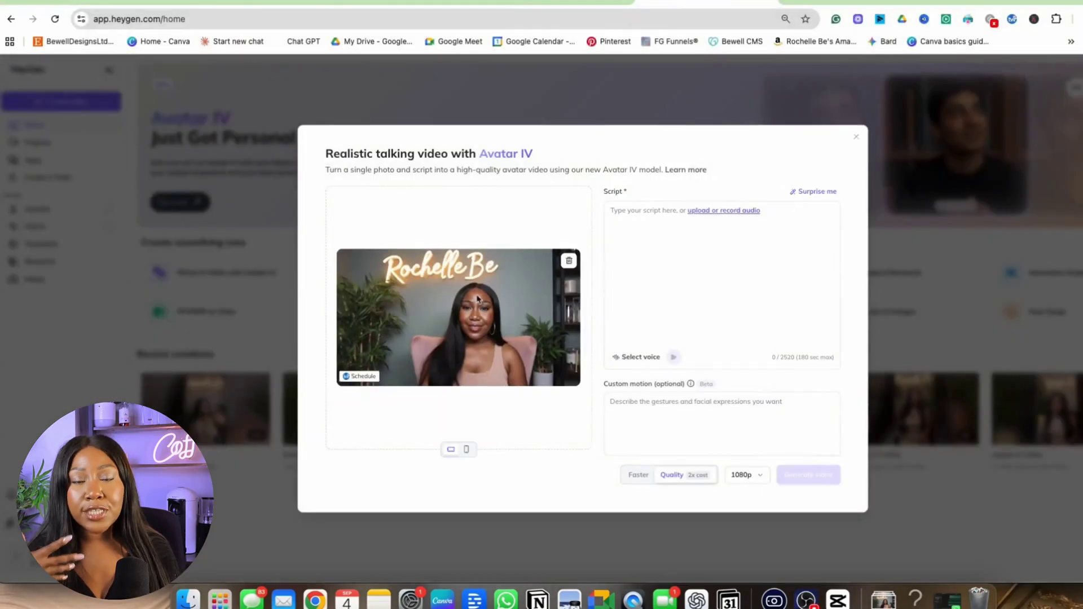
# Write a single-paragraph script introducing the AI twin, who educates viewers on starting and growing a digital product business while its owner works with clients
pyautogui.click(660, 247)
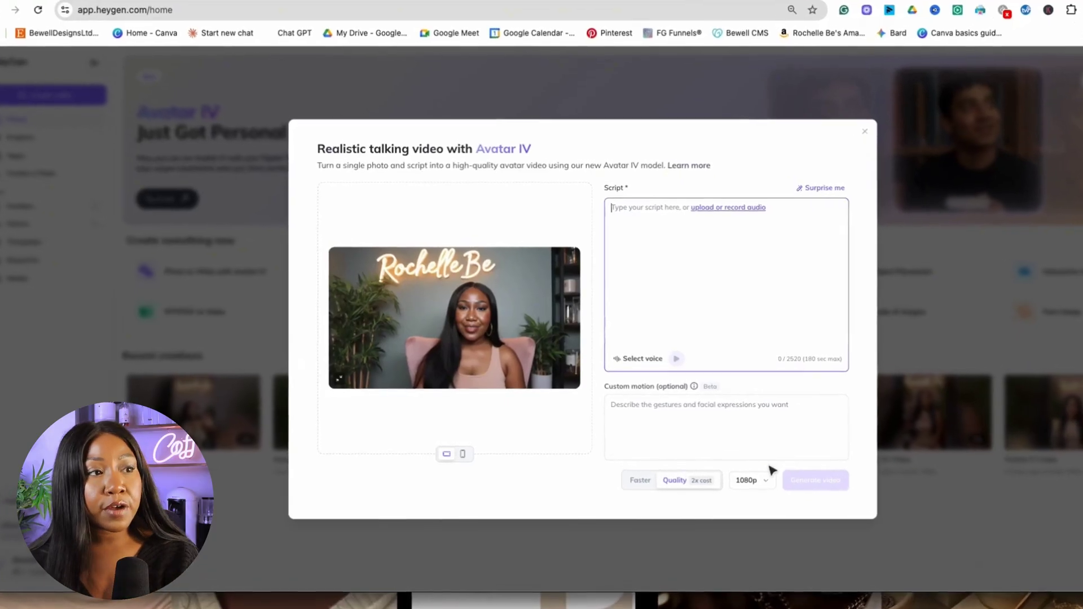
pyautogui.write("Hi, this is Rochelle's AI twin.  While Rochelle is out there working with clients to build their digital empires, I am here to educate you about how to start and grow your digital product business.")
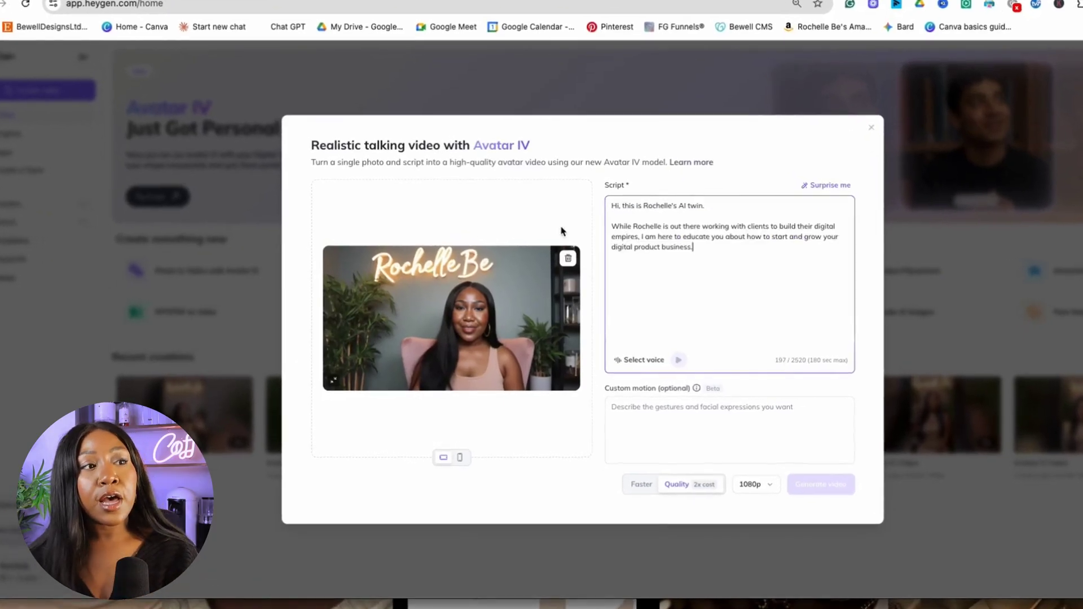
pyautogui.click(612, 227)
pyautogui.press('BackSpace')
pyautogui.press('BackSpace')
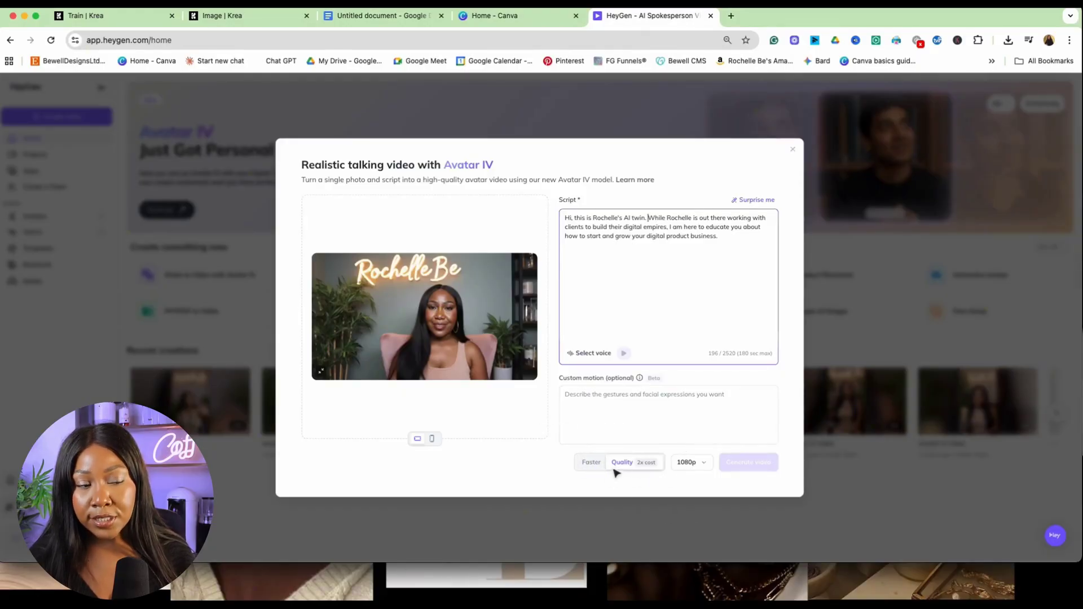
# Check the available video resolutions, keep 1080p, and close the Avatar IV talking video dialog
pyautogui.click(700, 472)
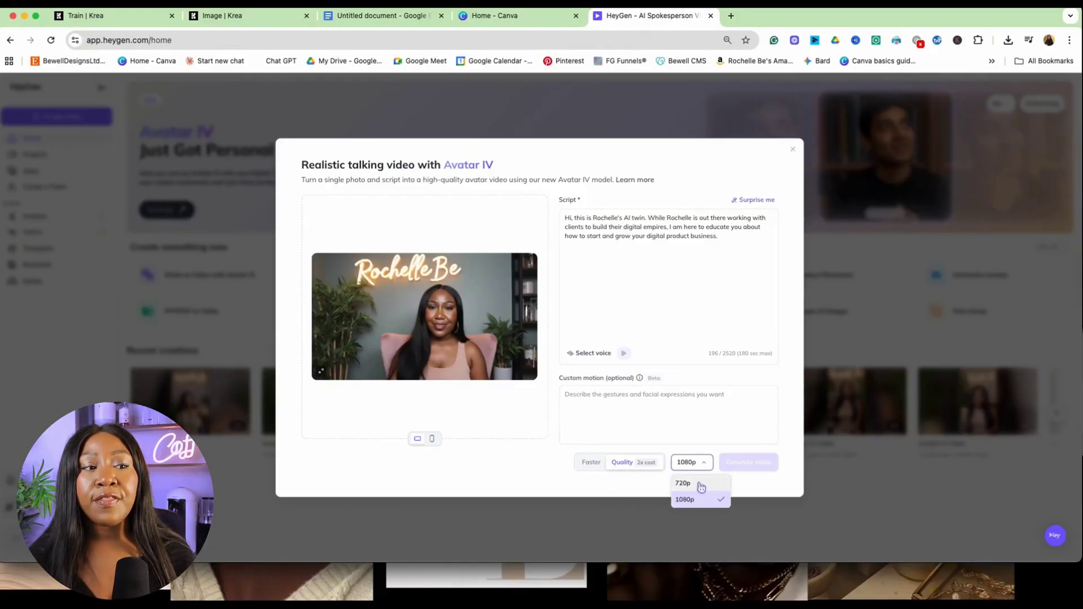
pyautogui.click(987, 337)
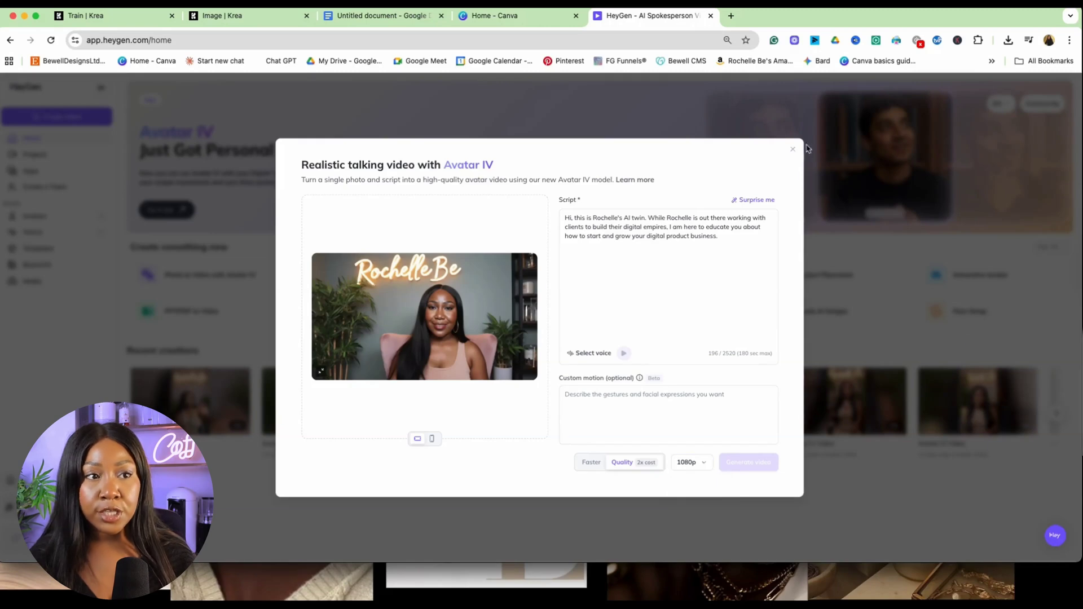
pyautogui.click(793, 153)
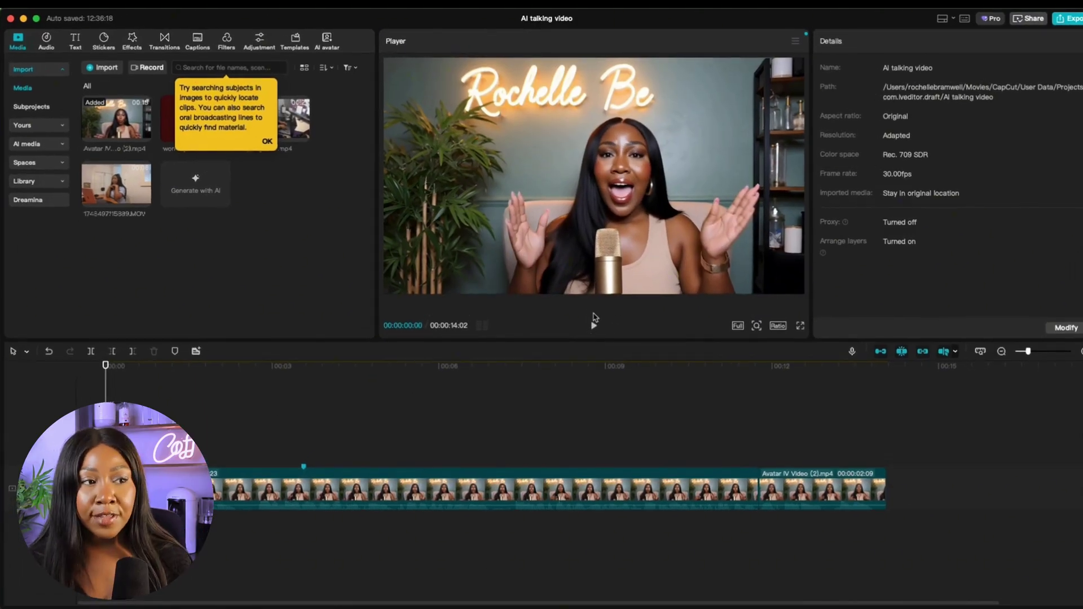
# Switch to CapCut, play the AI talking video through to its end, and open the filter library
pyautogui.click(597, 326)
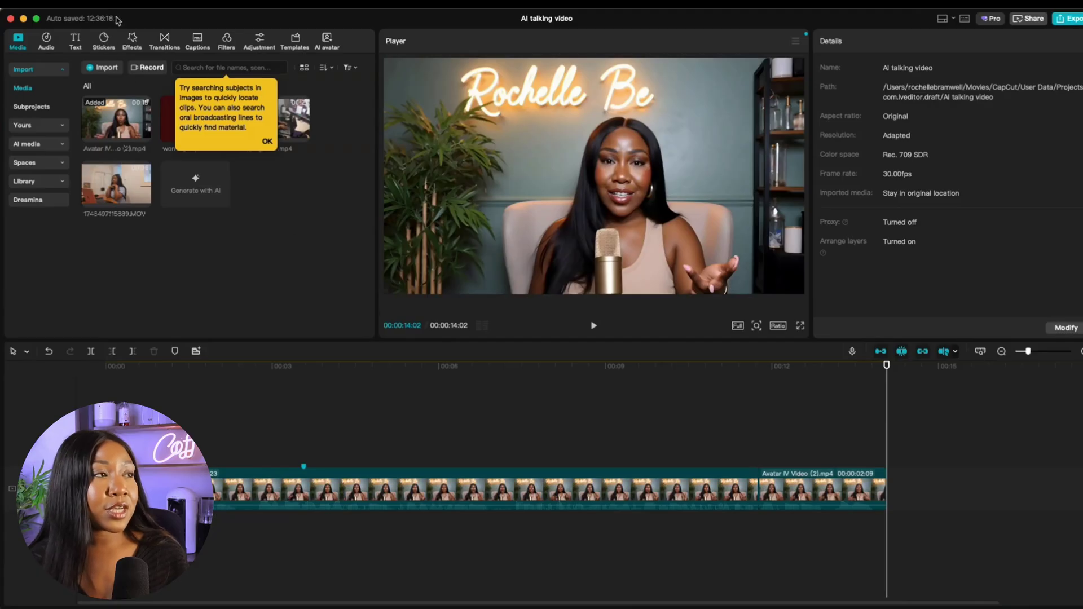
pyautogui.click(131, 41)
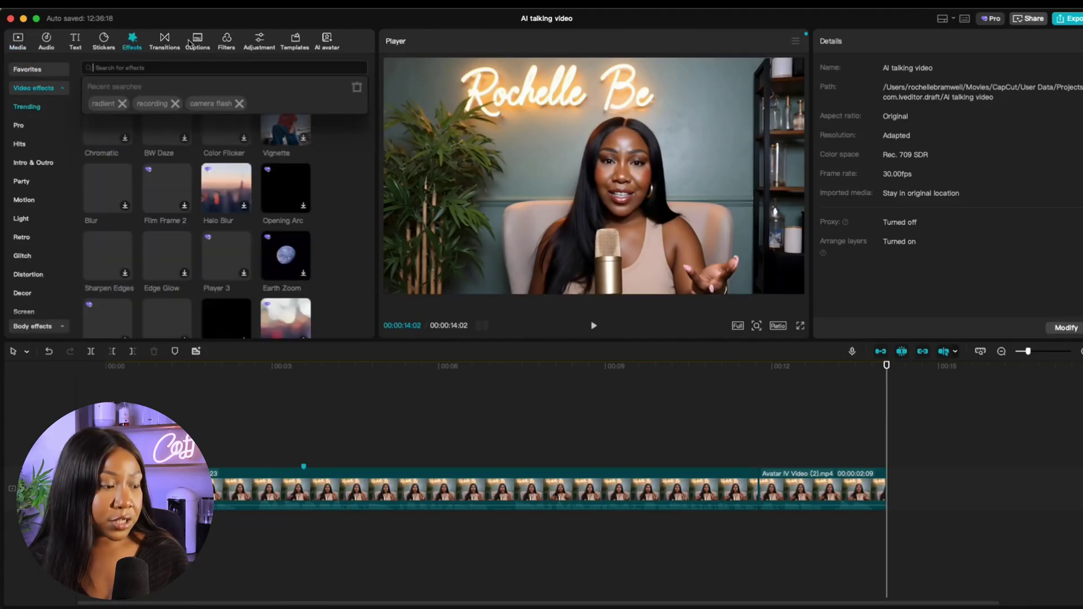
pyautogui.click(228, 39)
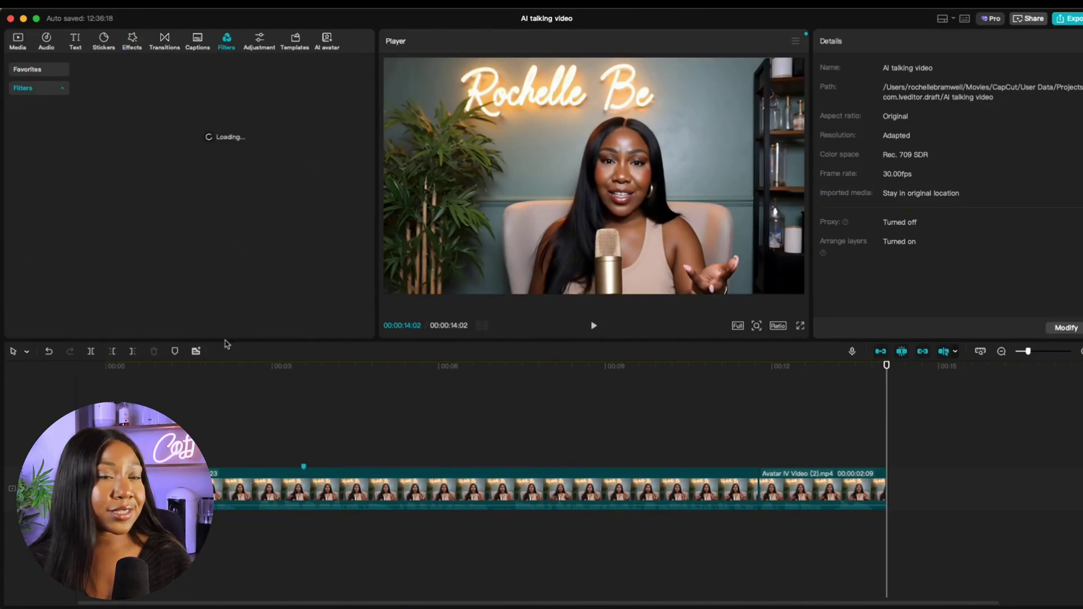
# Search the filters for radiance and add the Radiant filter to the timeline
pyautogui.click(203, 65)
pyautogui.write('rad')
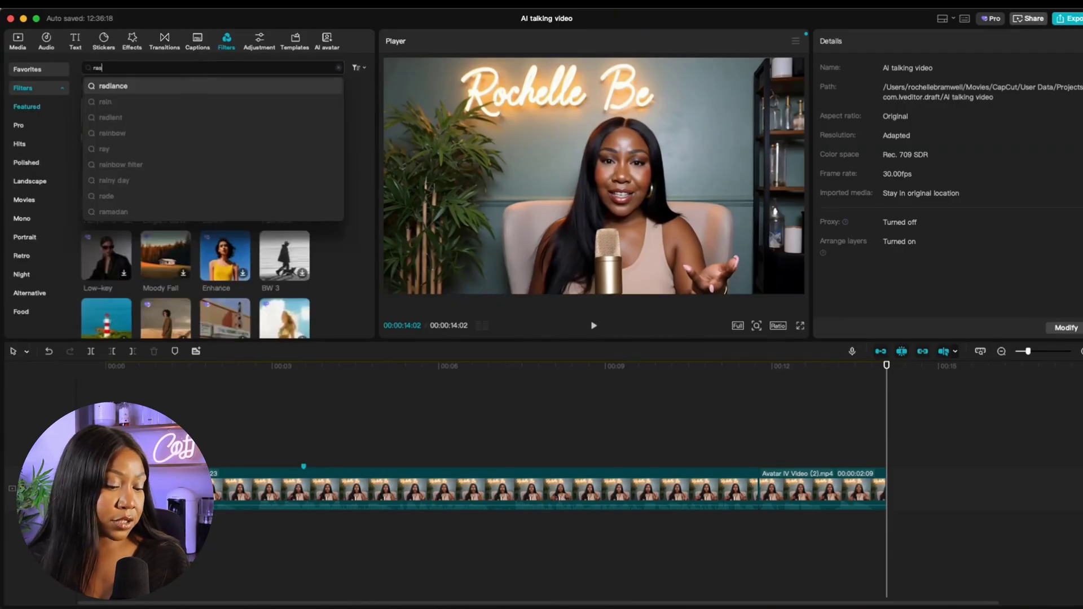
pyautogui.press('Return')
pyautogui.write('i')
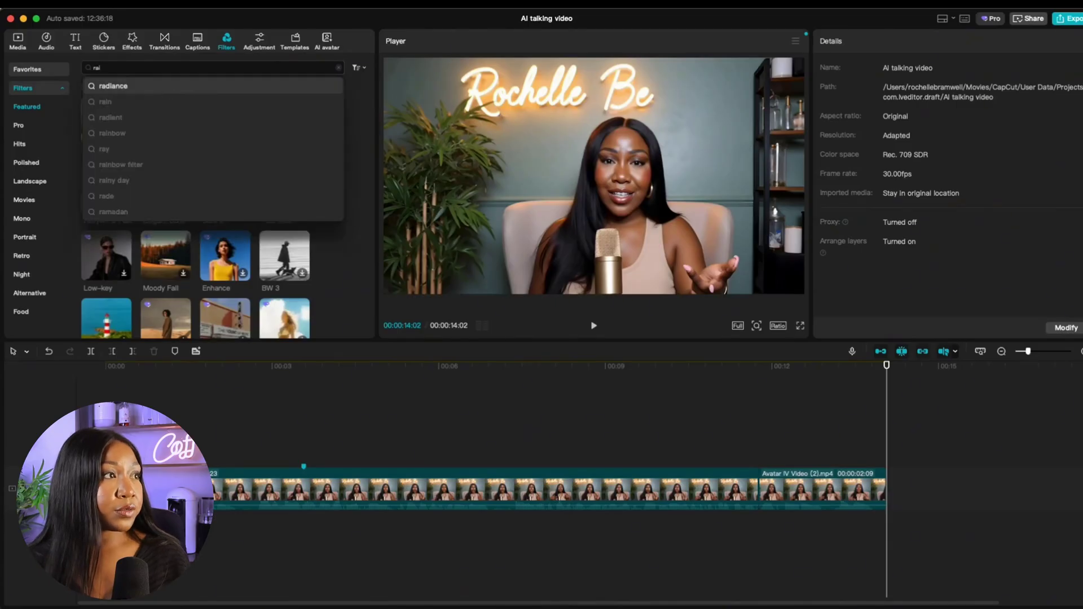
pyautogui.write('d')
pyautogui.click(141, 89)
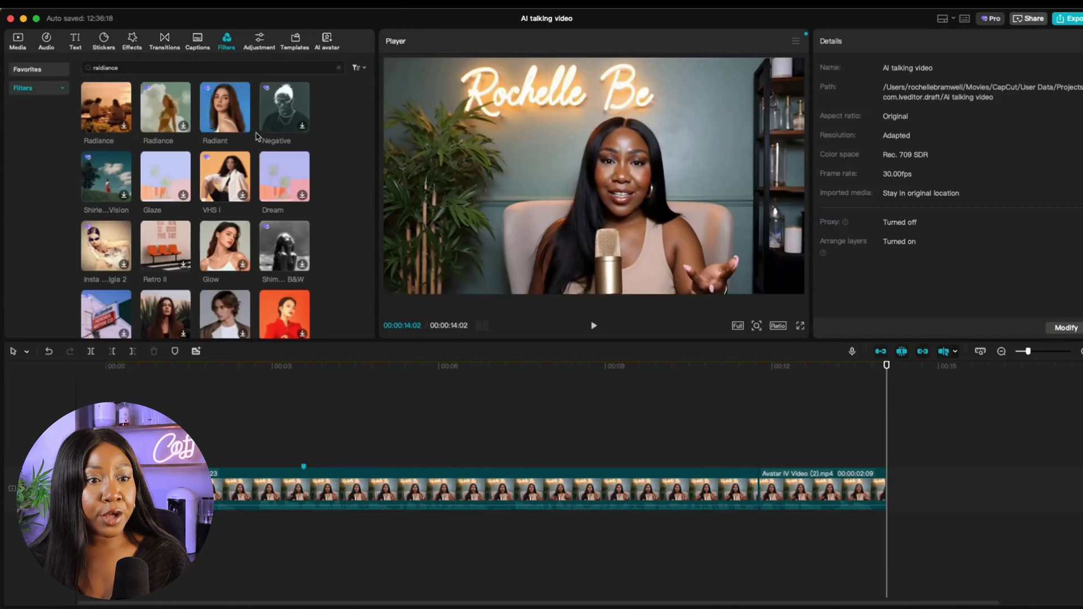
pyautogui.click(243, 125)
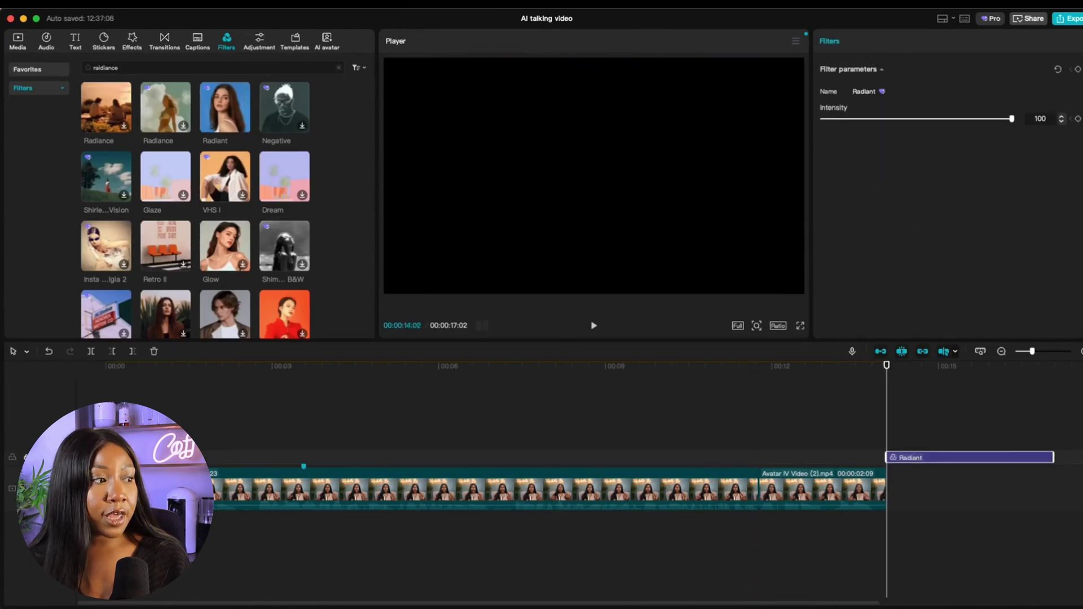
# Lay the Radiant filter over the avatar clips and shorten its end to about 13 seconds
pyautogui.moveTo(972, 457); pyautogui.dragTo(886, 457)
pyautogui.click(276, 457)
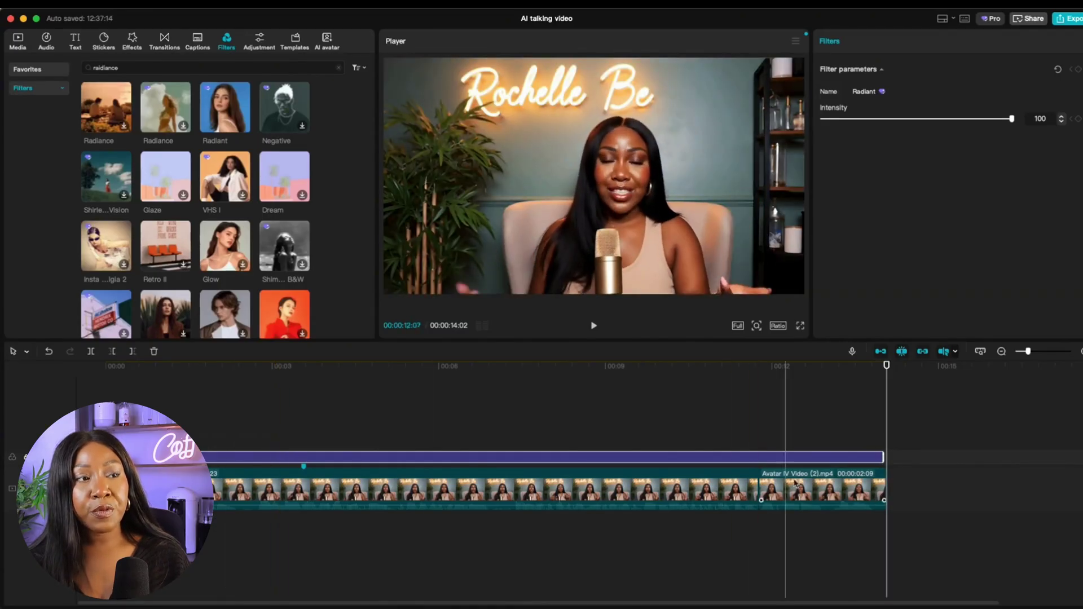
pyautogui.moveTo(883, 458); pyautogui.dragTo(834, 471)
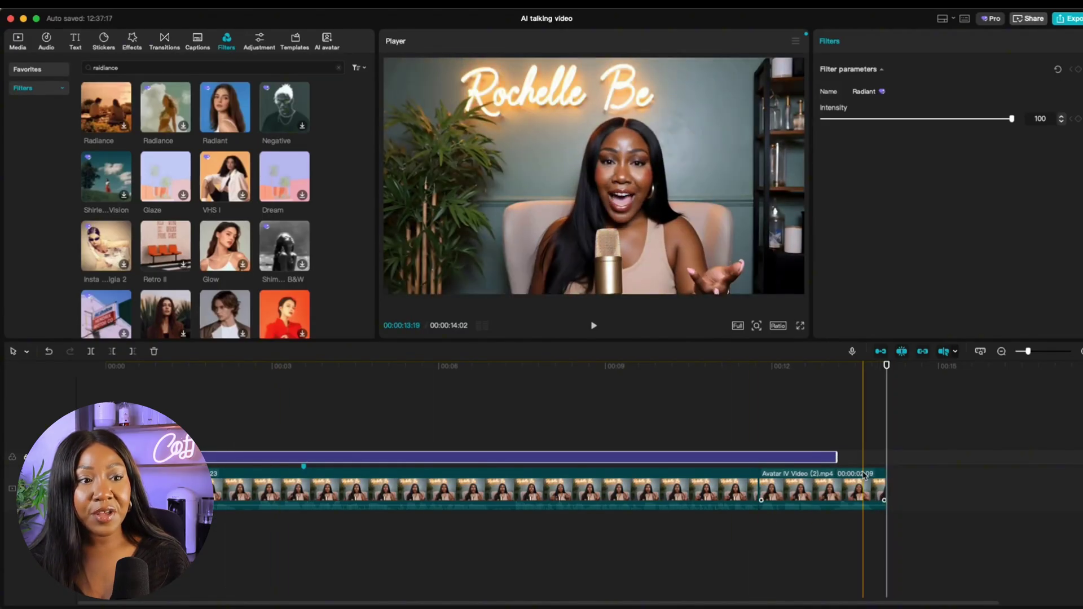
# Extend the Radiant filter to the end of the last avatar clip
pyautogui.moveTo(837, 458); pyautogui.dragTo(886, 458)
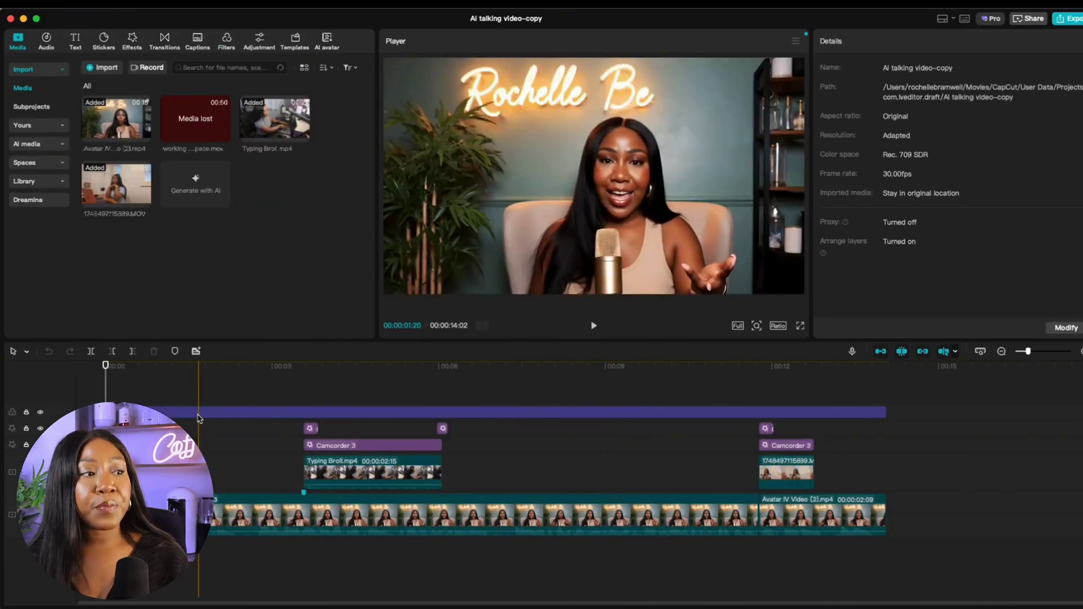
# In the AI talking video-copy project, inspect the Typing Broll clip and its Camcorder 3 effect, and open the effects library's search
pyautogui.click(332, 478)
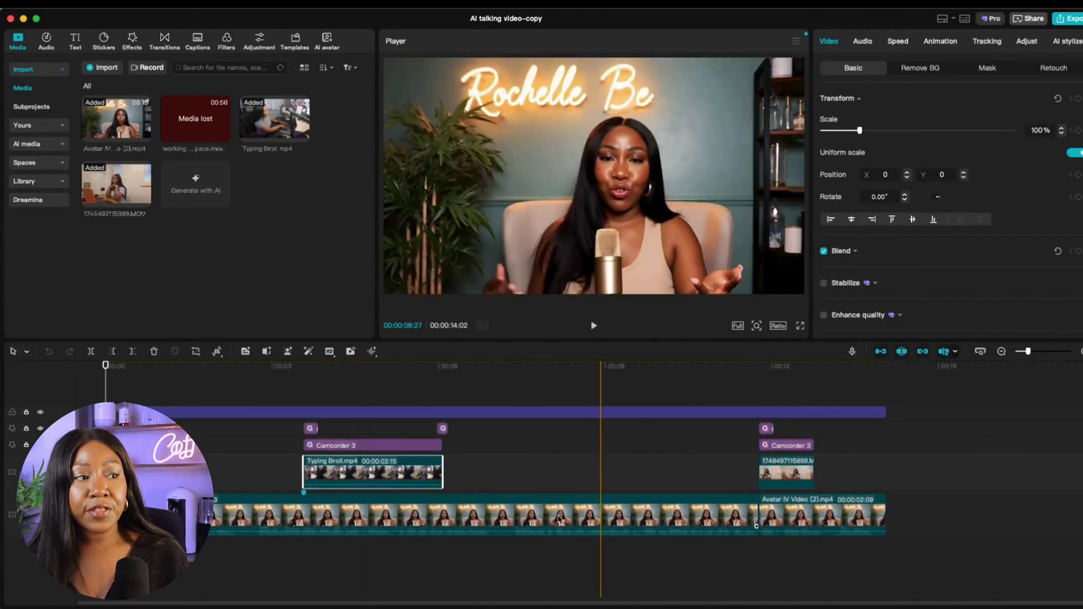
pyautogui.click(319, 446)
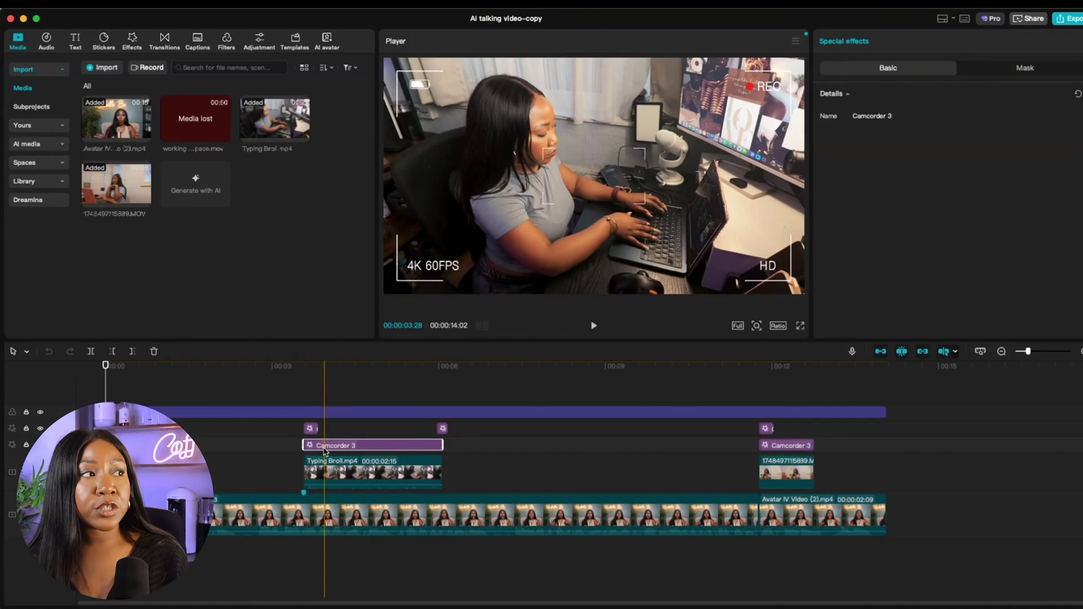
pyautogui.click(132, 41)
pyautogui.click(133, 67)
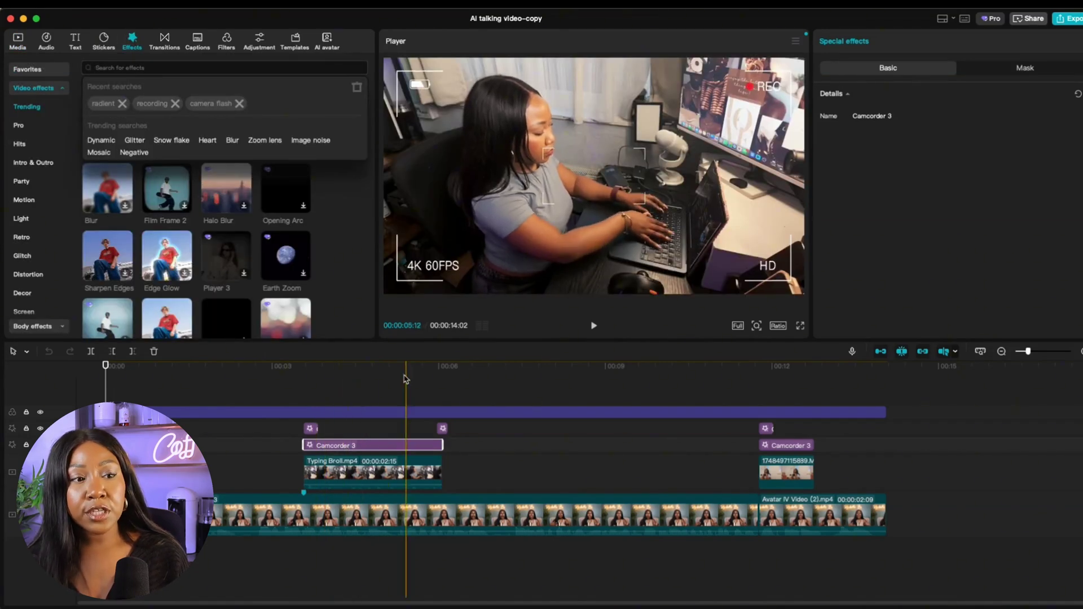
# Slightly shorten the Open Up effect above the start of the second B-roll clip and open the transitions library
pyautogui.click(766, 430)
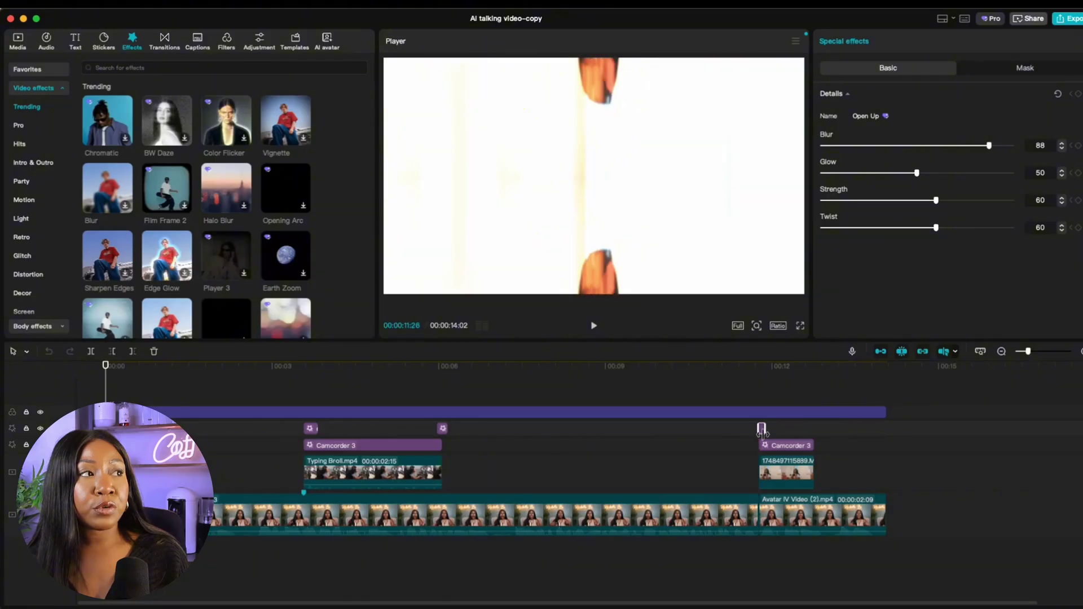
pyautogui.click(763, 430)
pyautogui.click(165, 41)
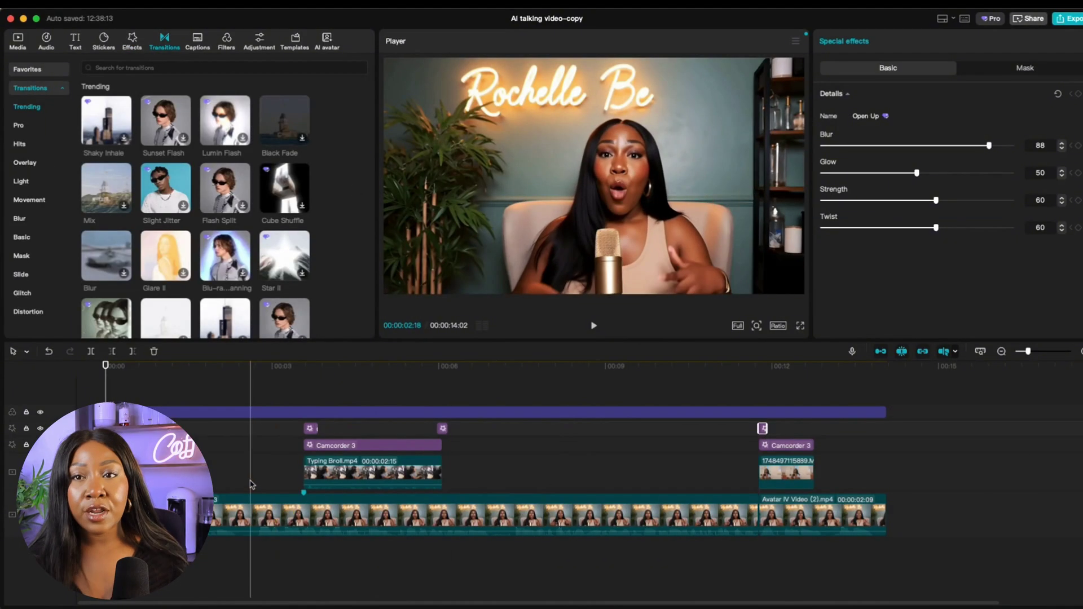
# Inspect the Camcorder 3 effect over the Typing Broll clip and play the edited video from the beginning
pyautogui.click(367, 472)
pyautogui.click(336, 446)
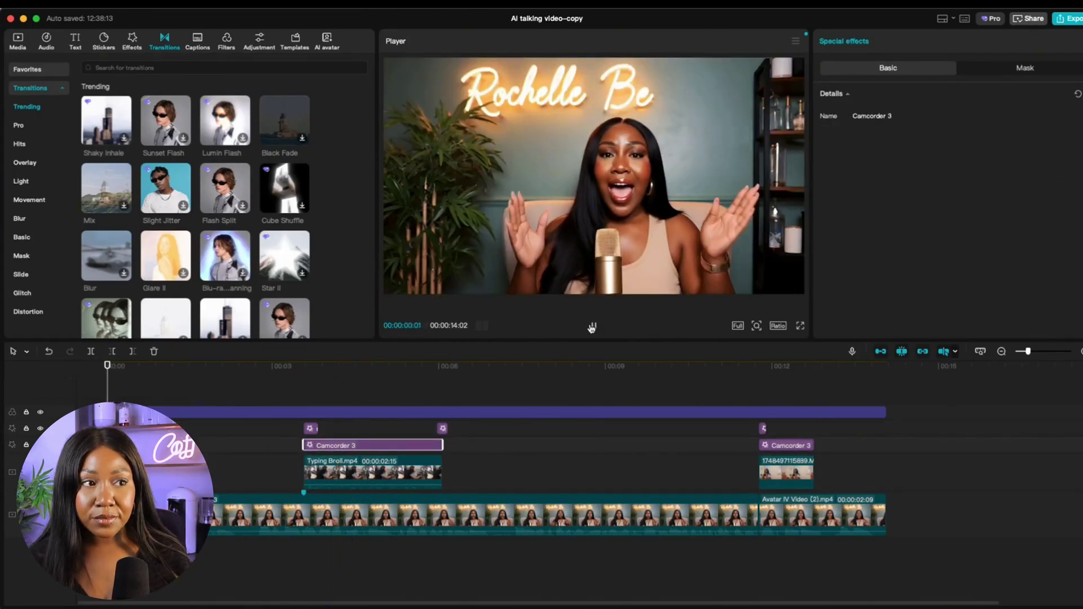
pyautogui.click(591, 327)
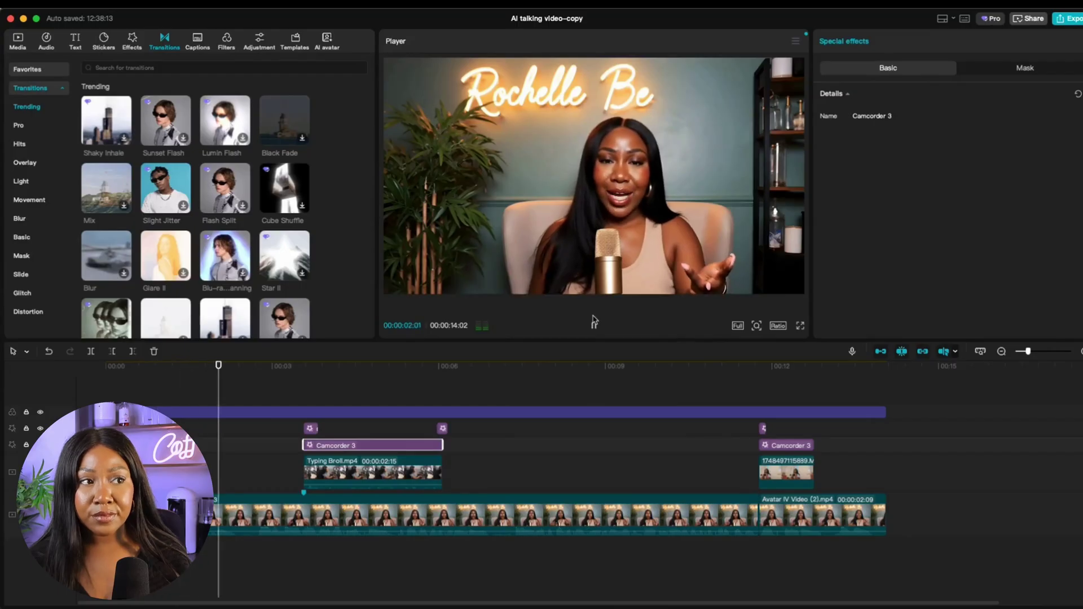